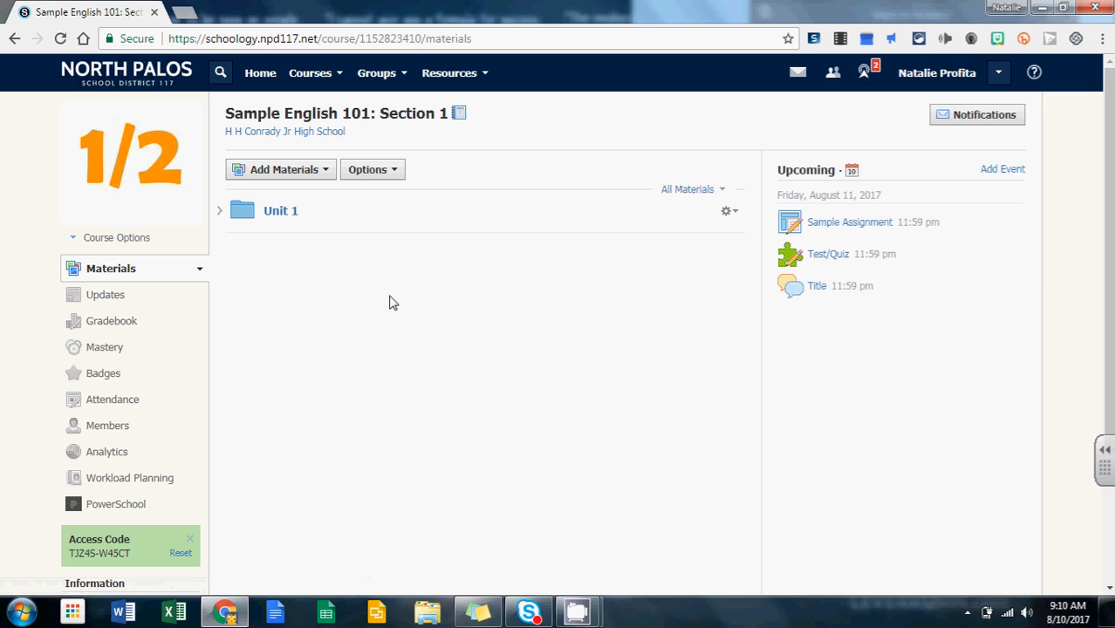
left_click(730, 213)
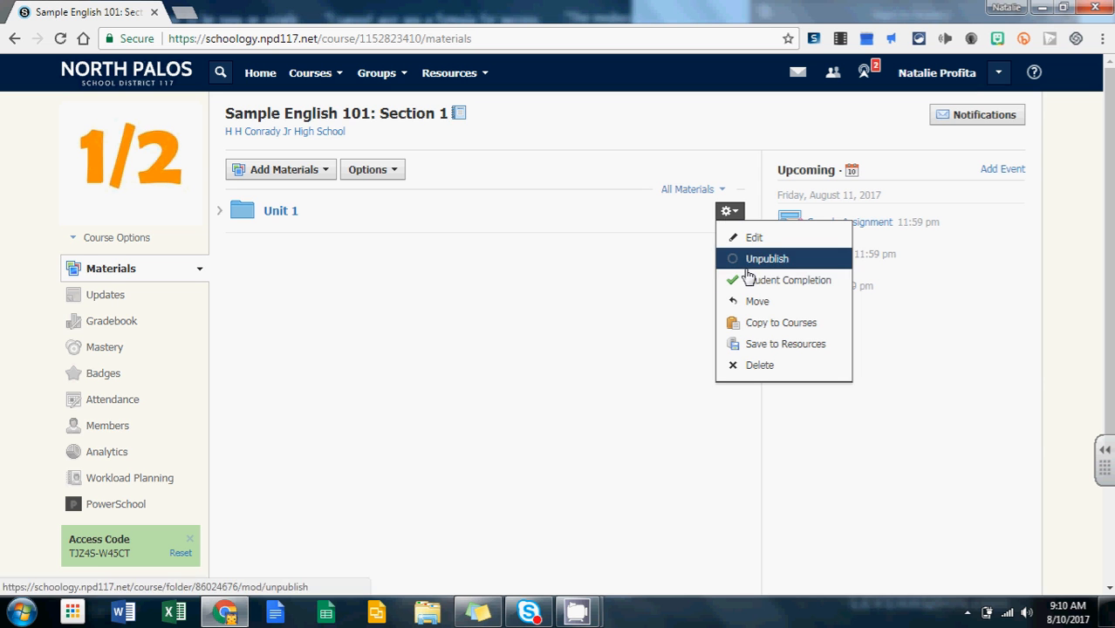
left_click(765, 349)
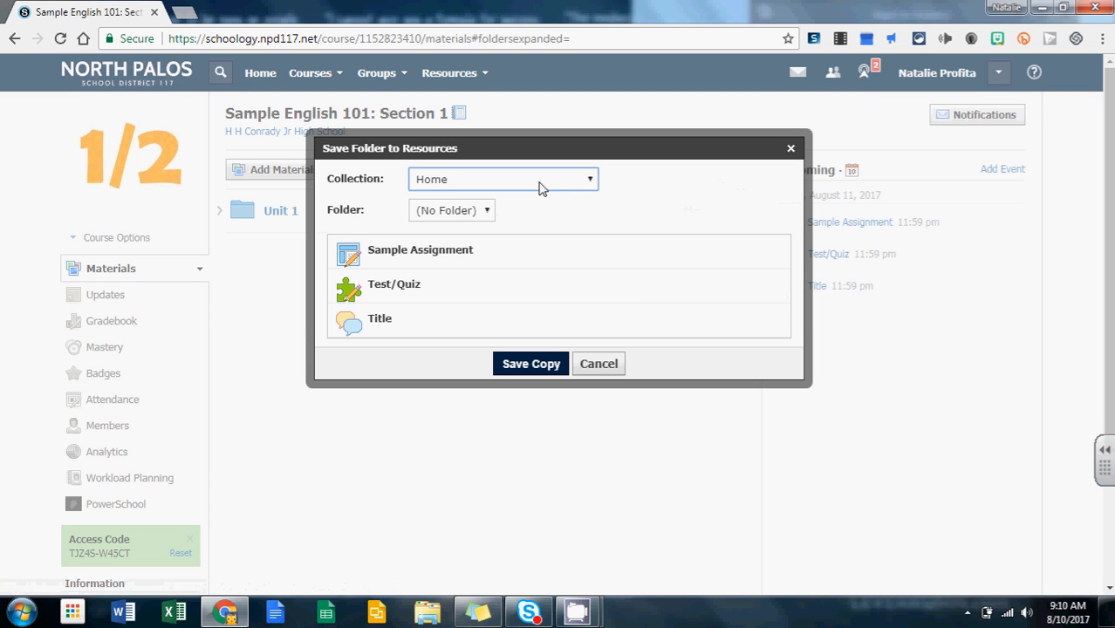
left_click(464, 217)
left_click(453, 264)
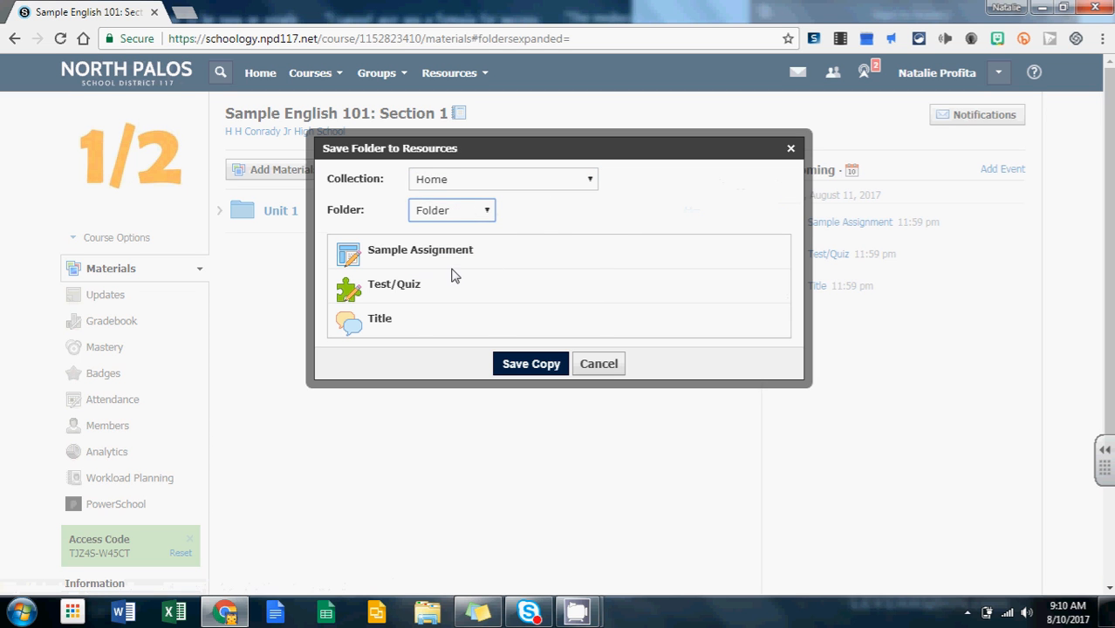
left_click(455, 185)
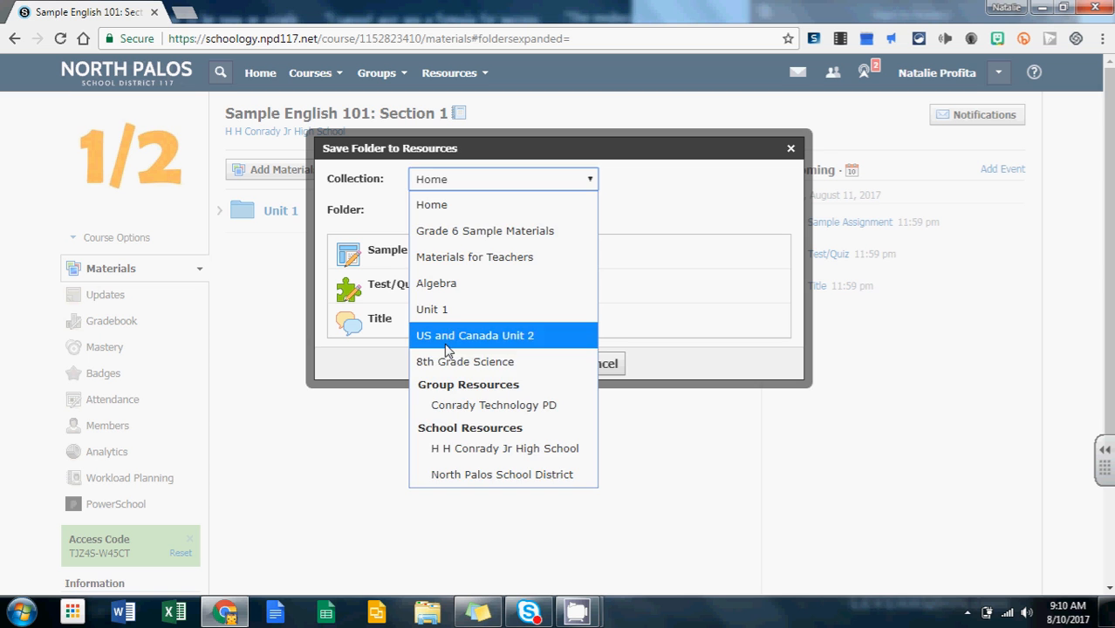
left_click(381, 366)
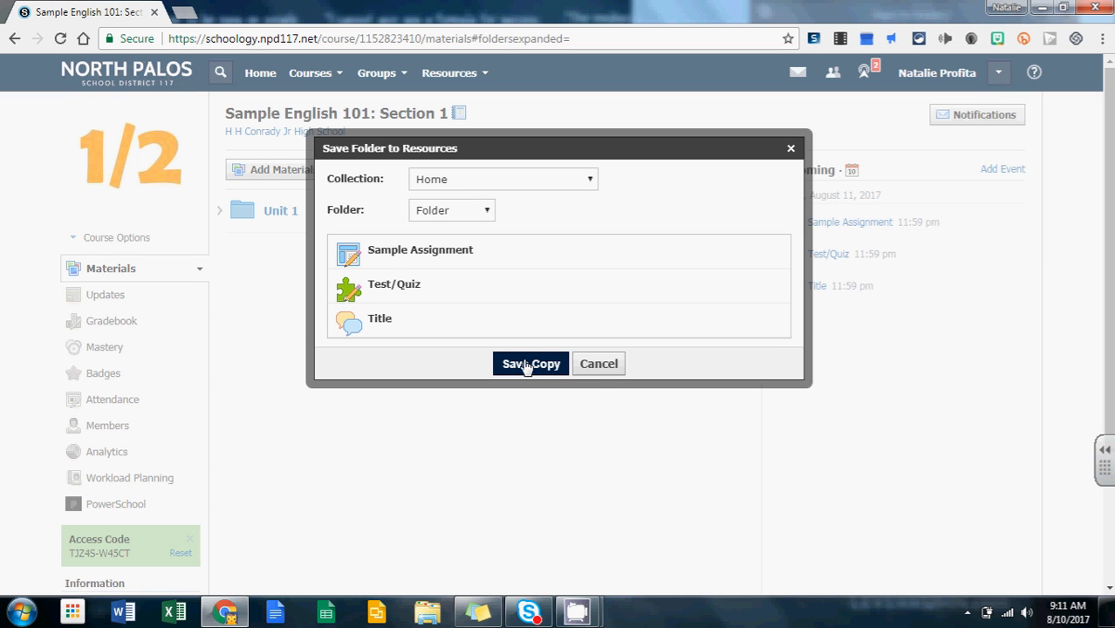
left_click(596, 365)
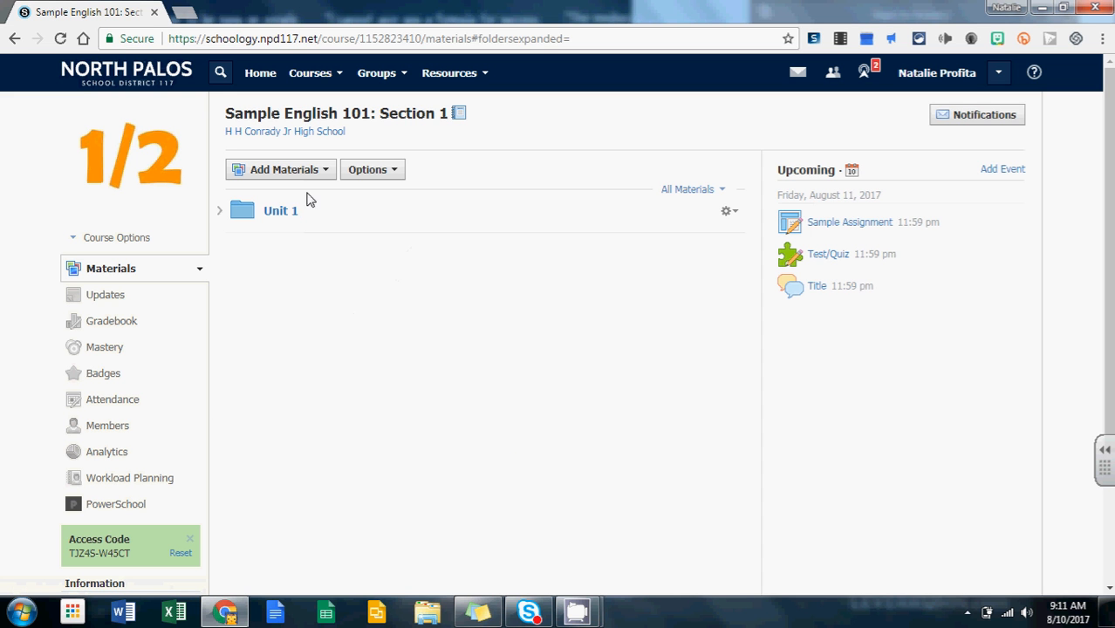
Open the Grade 6 Sample Materials collection in the personal resources.
left_click(442, 79)
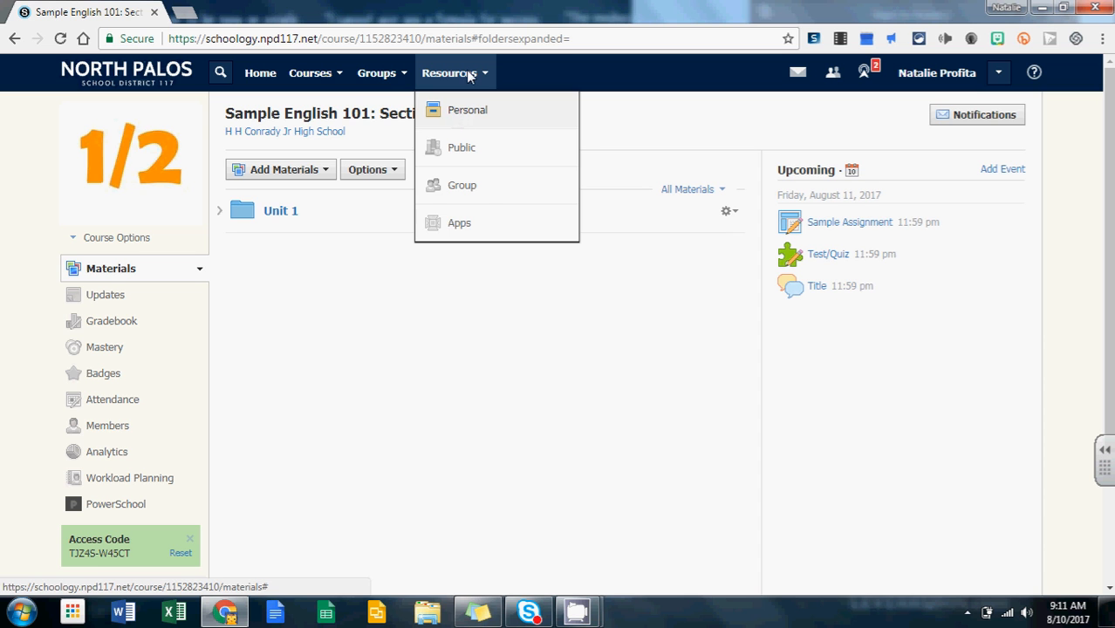
left_click(469, 119)
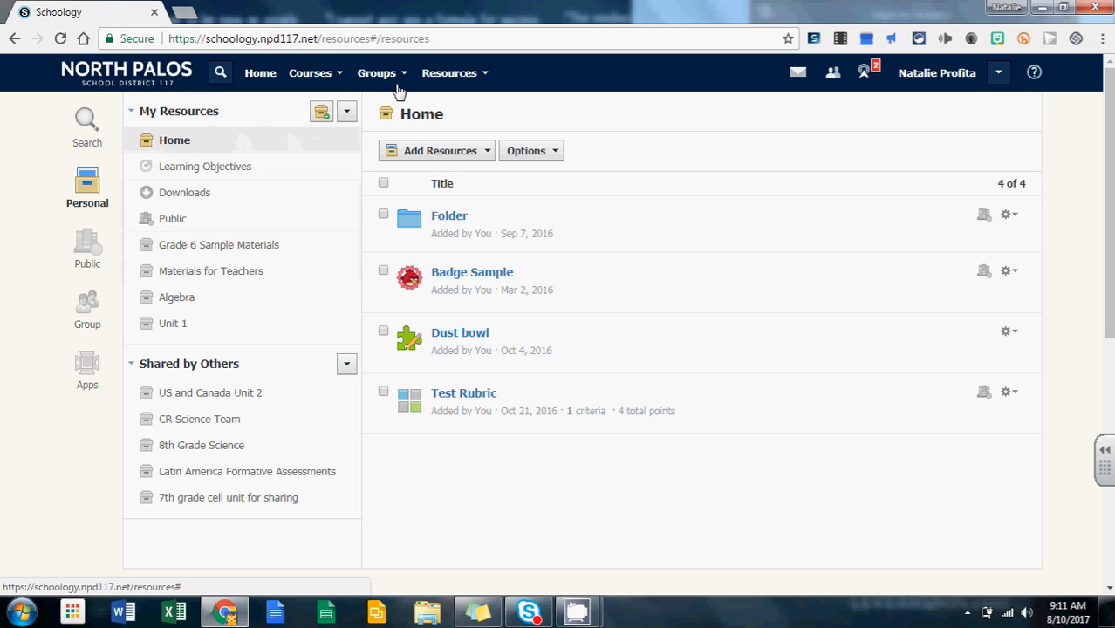
left_click(321, 113)
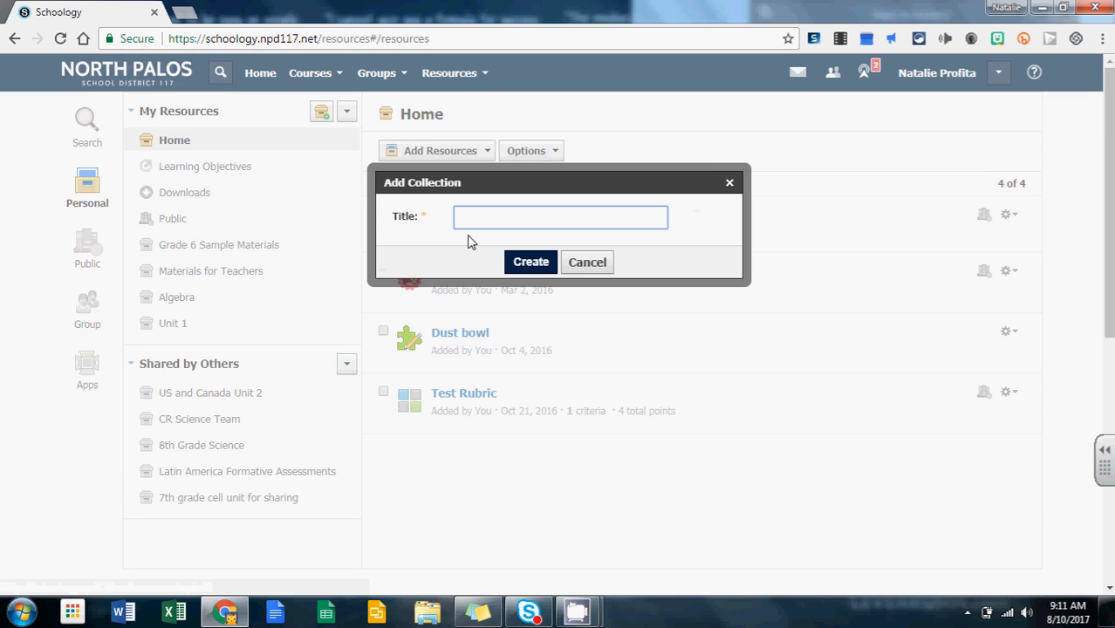
left_click(595, 262)
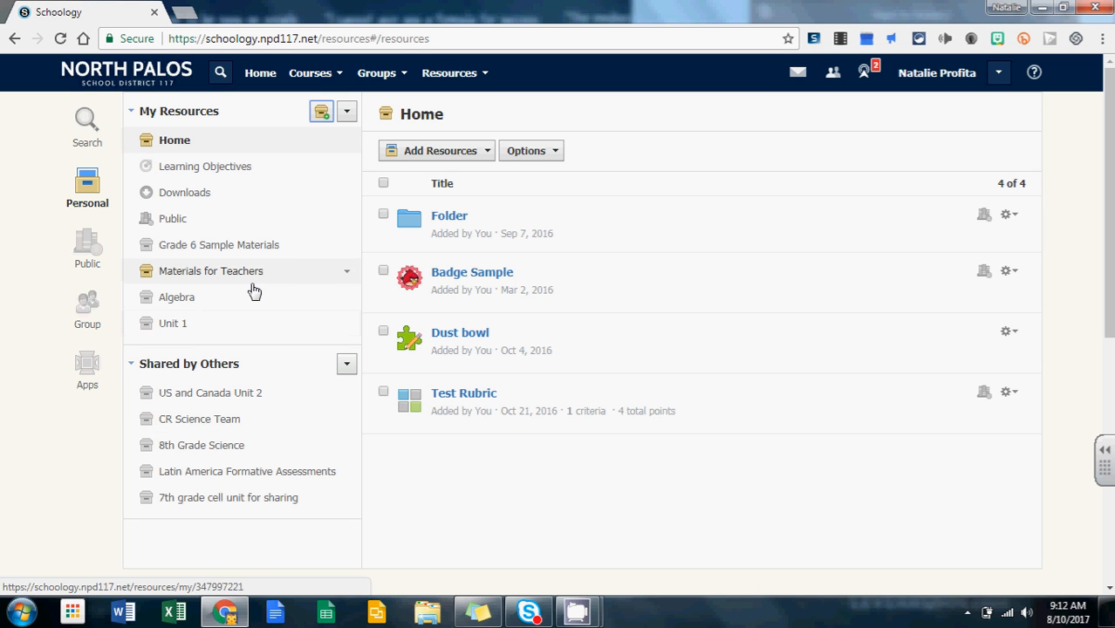
left_click(219, 248)
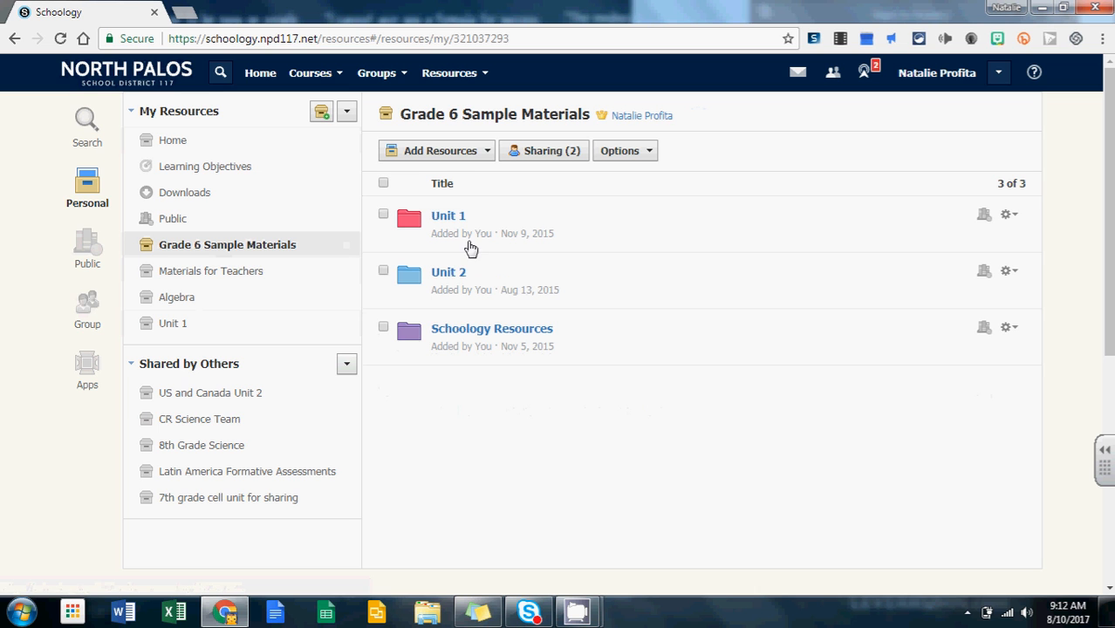
left_click(462, 165)
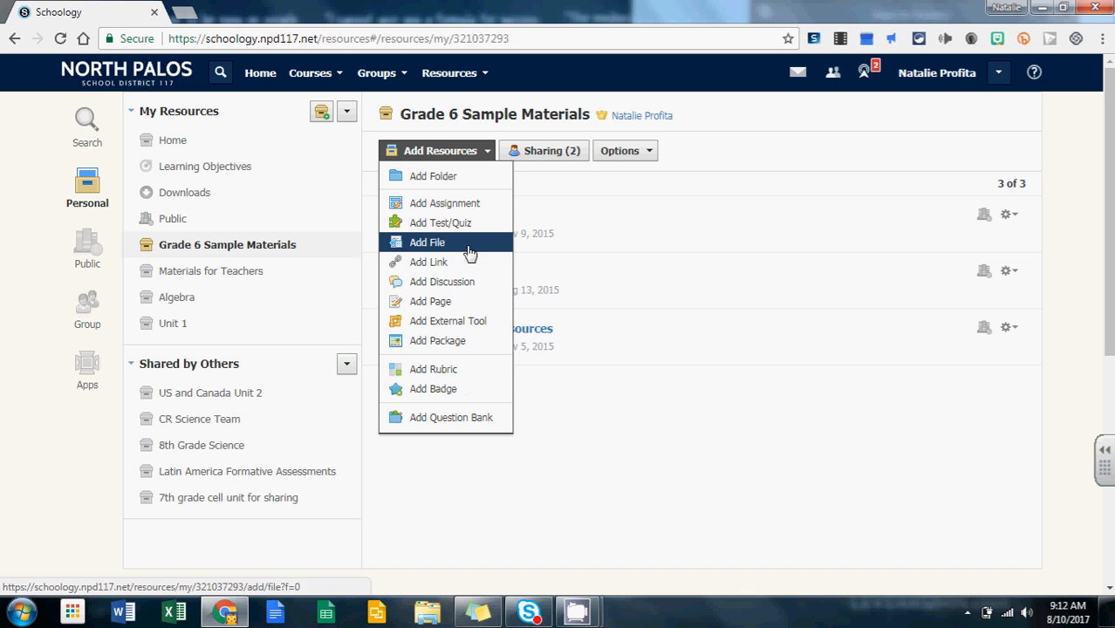
left_click(574, 413)
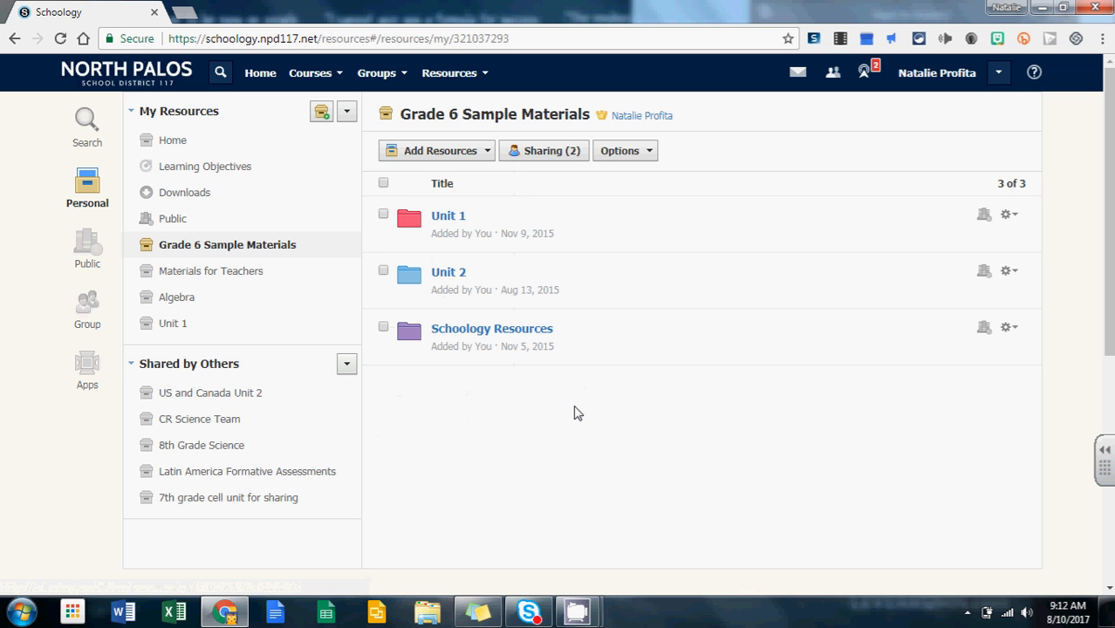
Share the Grade 6 Sample Materials collection with a colleague found by last name among the people of H H Conrady Jr High School.
left_click(540, 154)
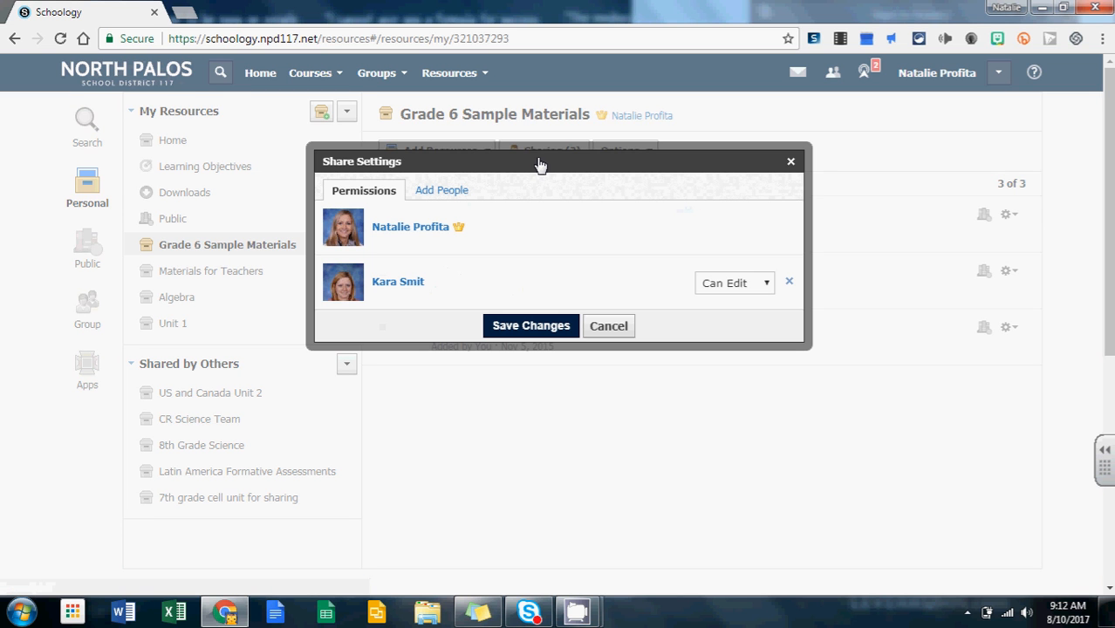
left_click(446, 195)
left_click(298, 151)
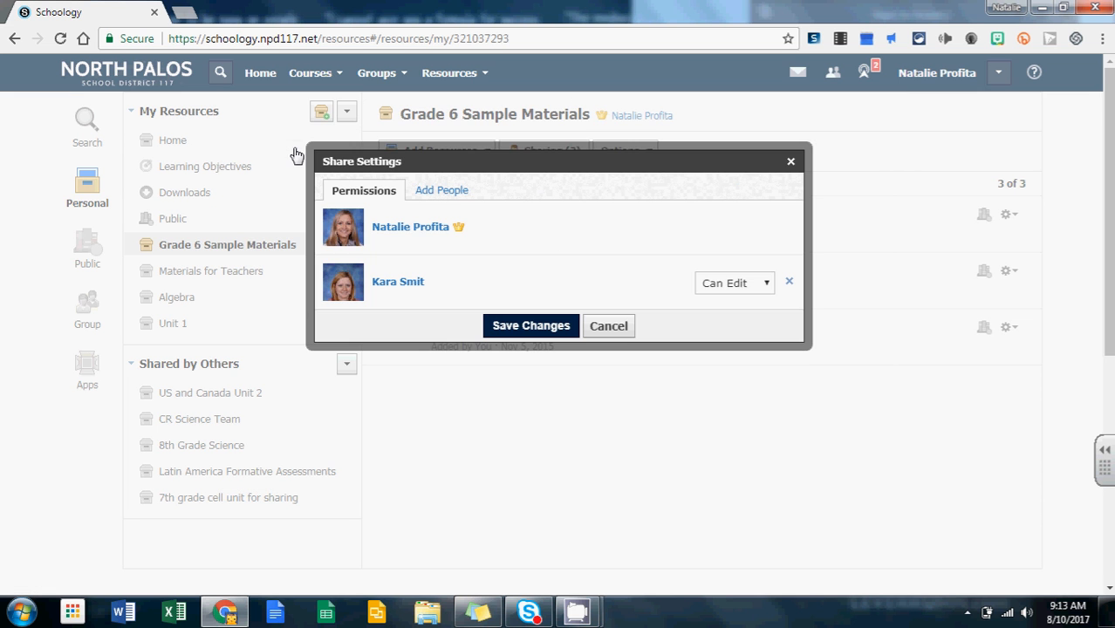
left_click(424, 202)
left_click(355, 180)
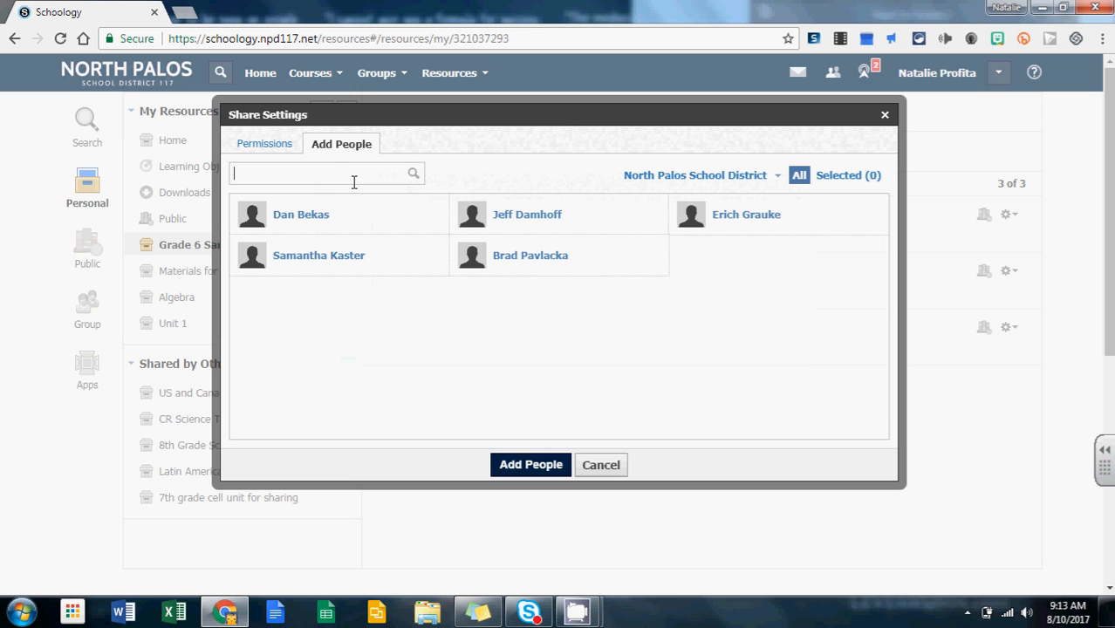
type("berent")
left_click(657, 183)
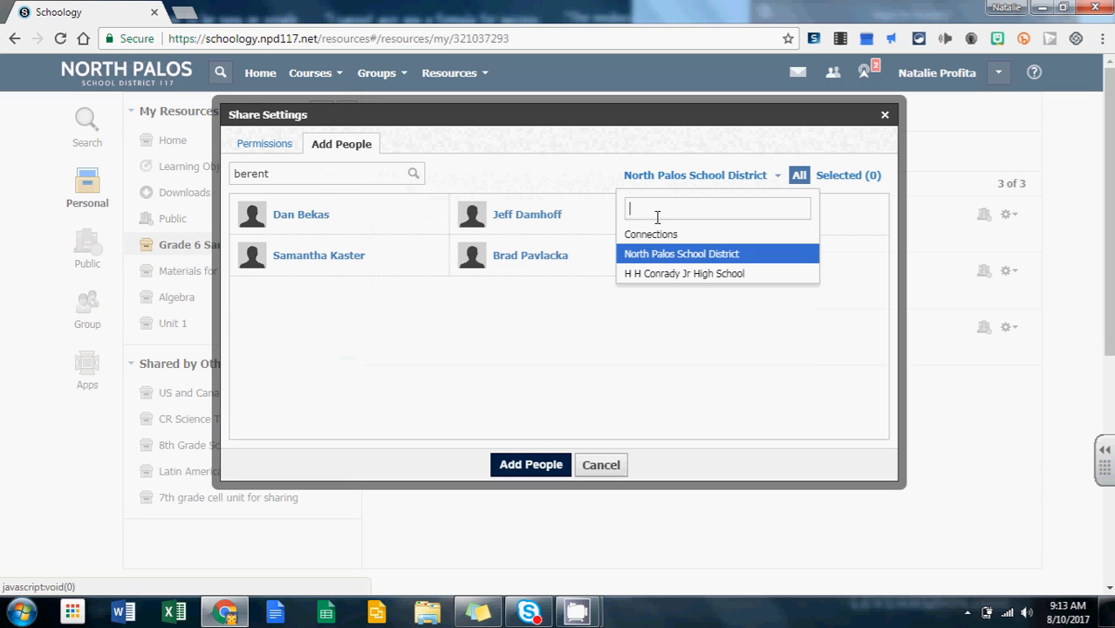
left_click(659, 283)
left_click(352, 173)
type("berent")
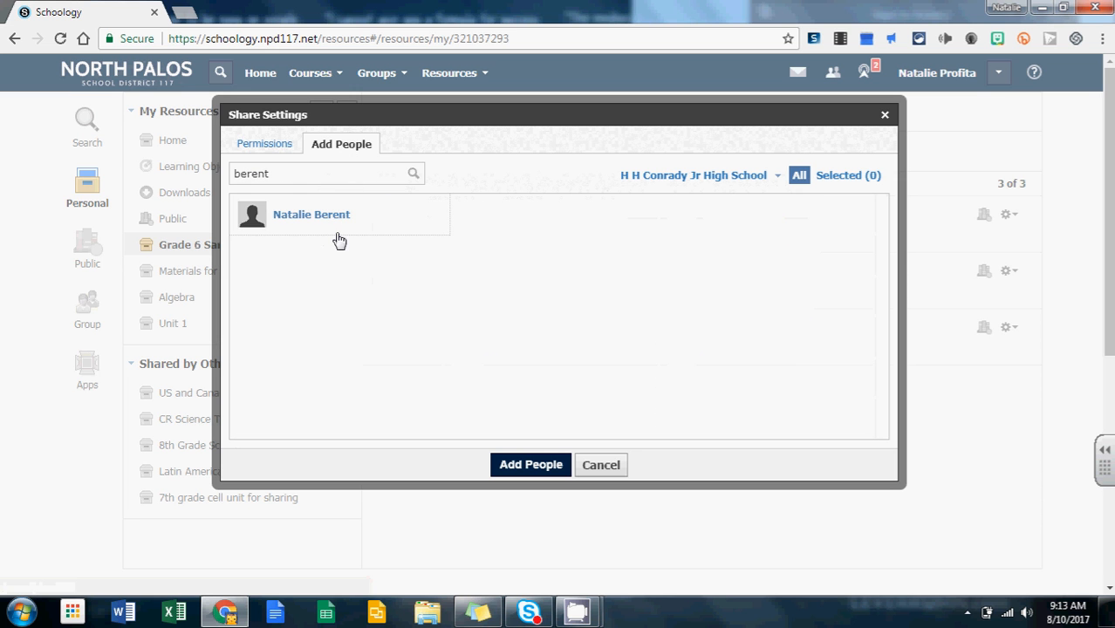
left_click(336, 228)
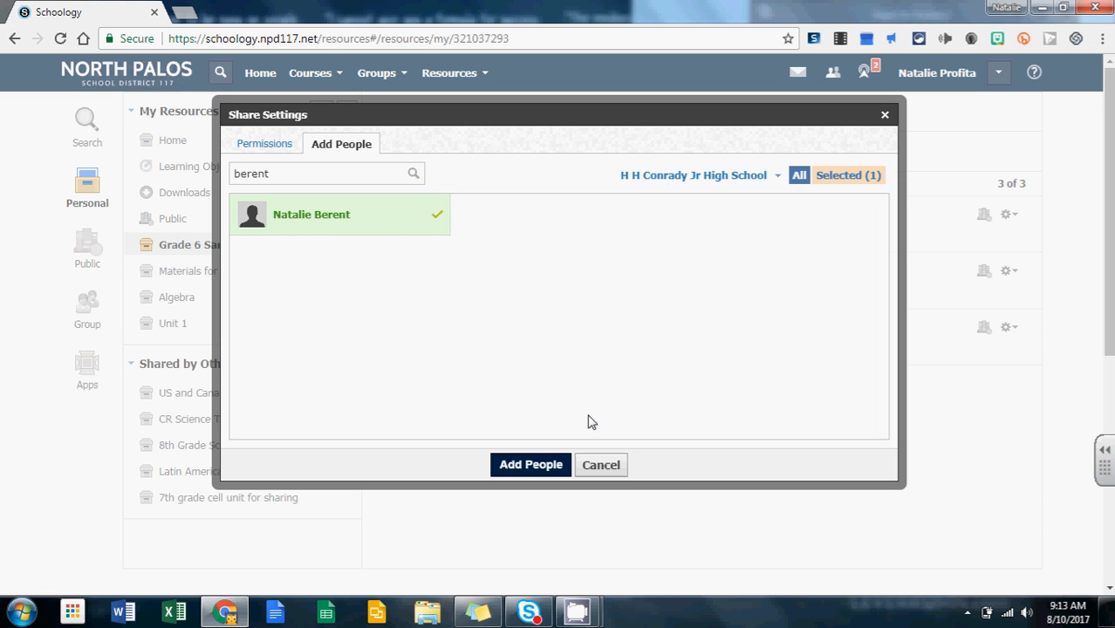
left_click(534, 465)
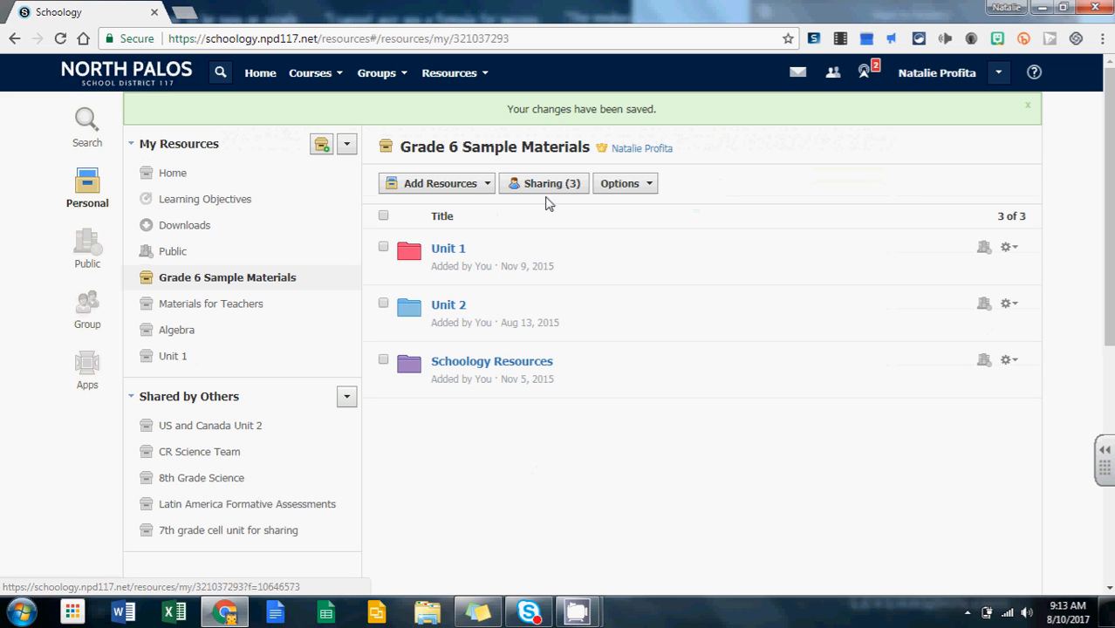
Set the newly added colleague's permission on the shared collection to Can Edit and save the share settings.
left_click(548, 185)
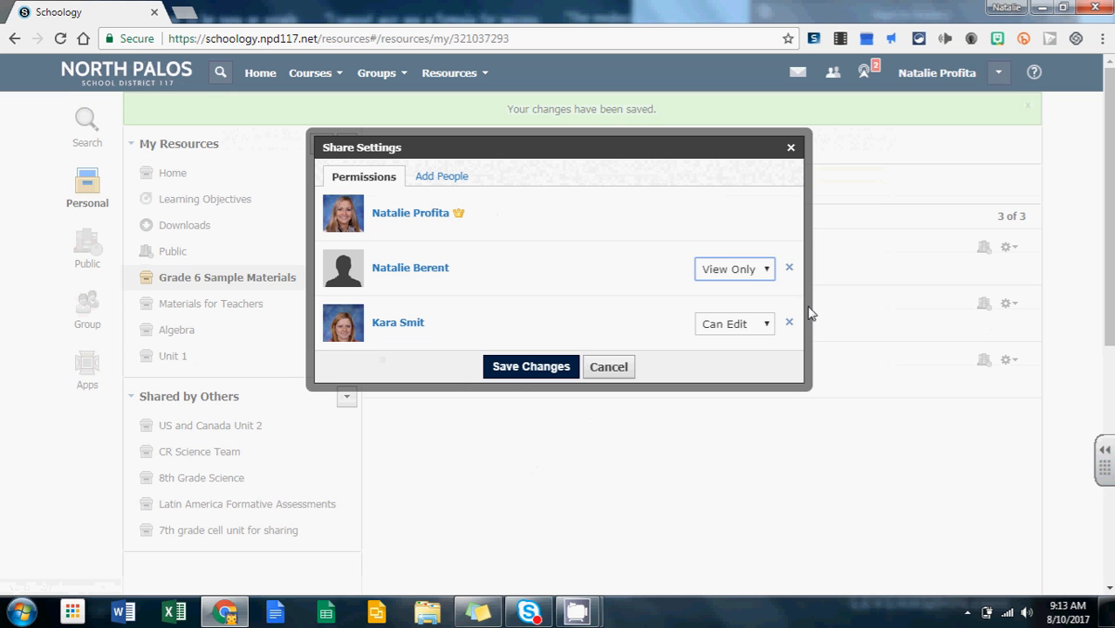
left_click(750, 273)
left_click(735, 321)
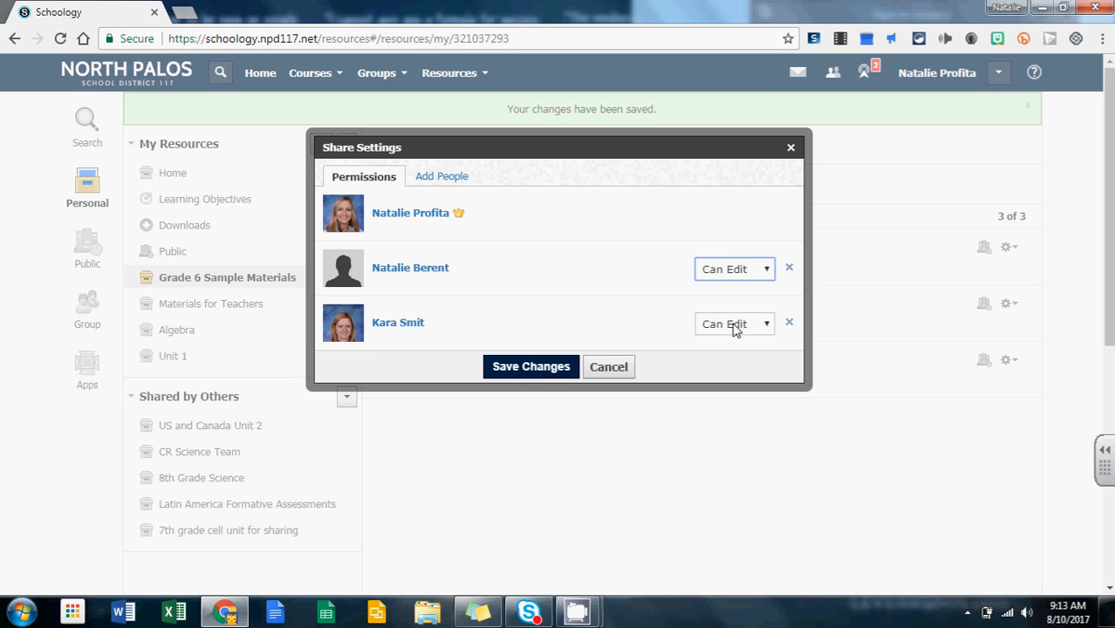
left_click(530, 367)
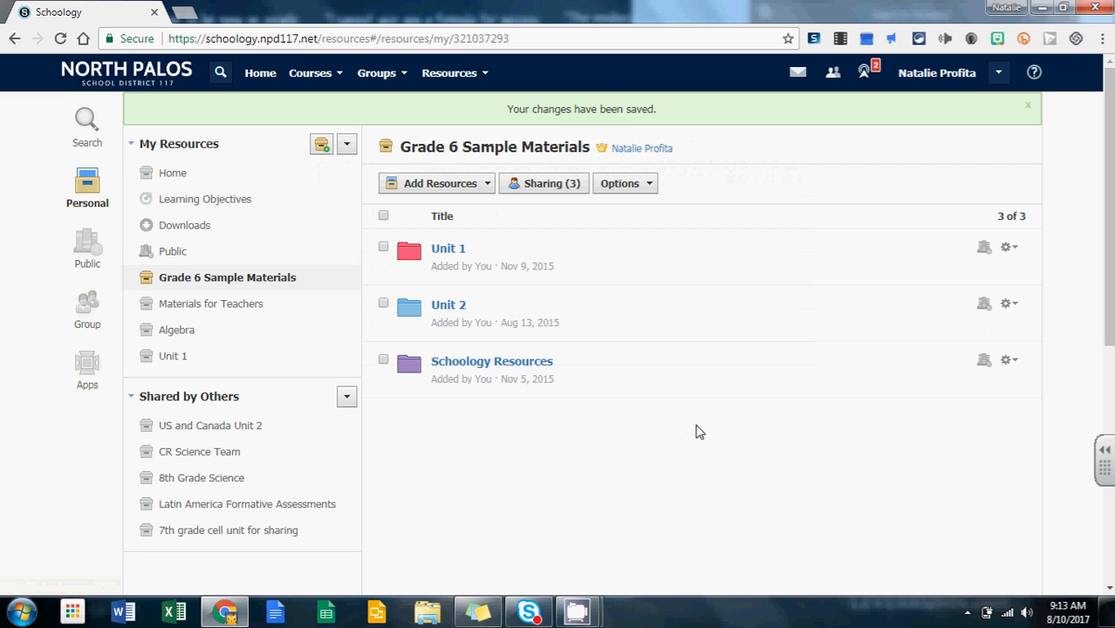
left_click(645, 186)
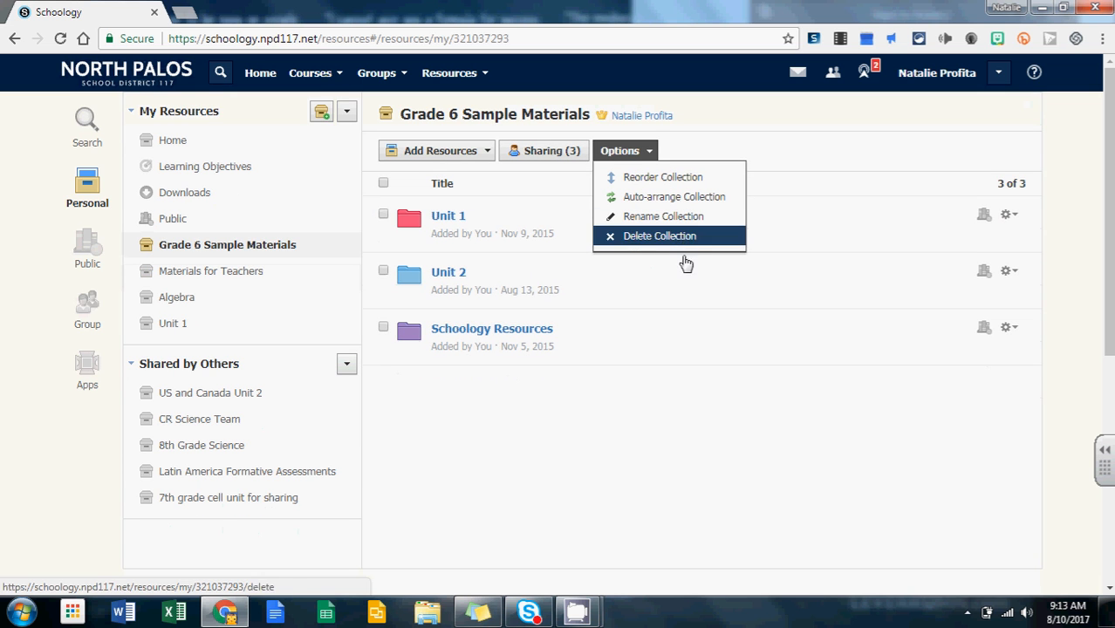
left_click(679, 437)
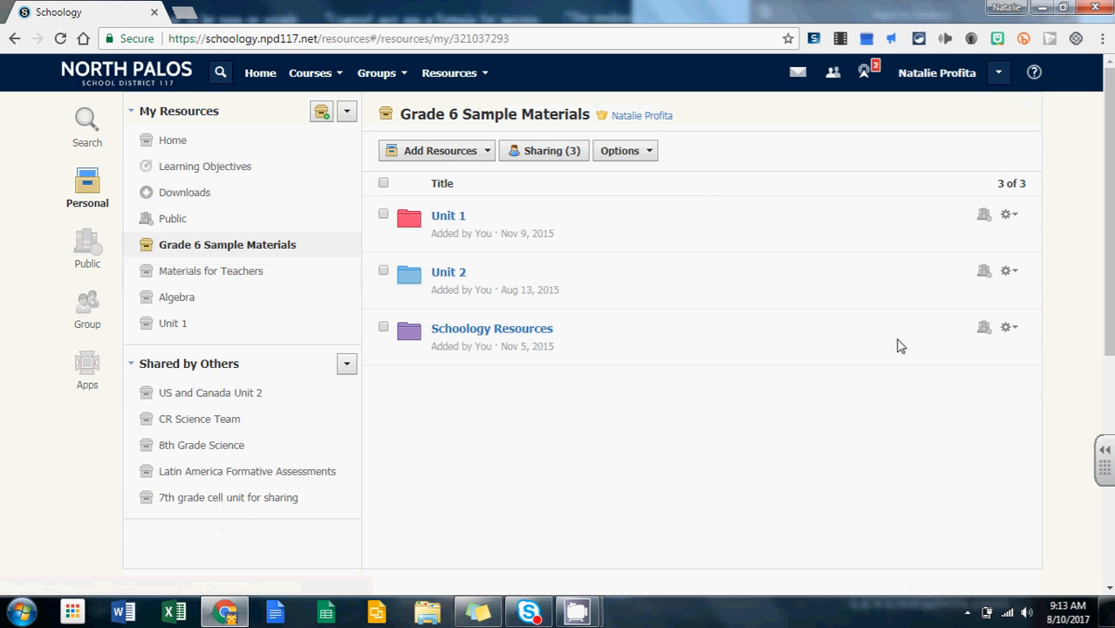
left_click(1009, 215)
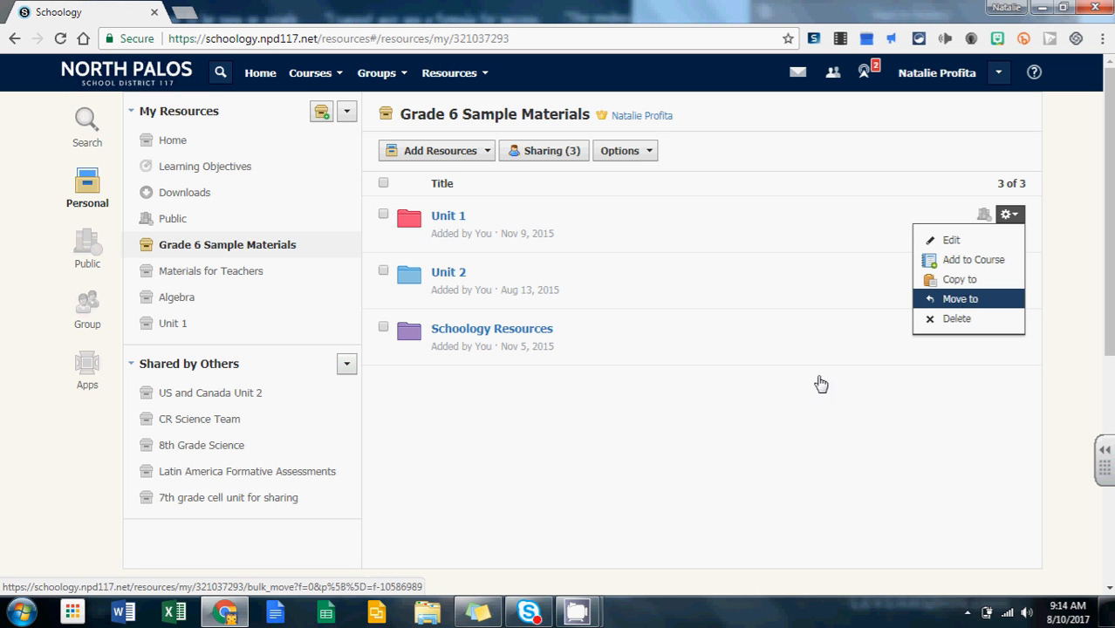
left_click(733, 439)
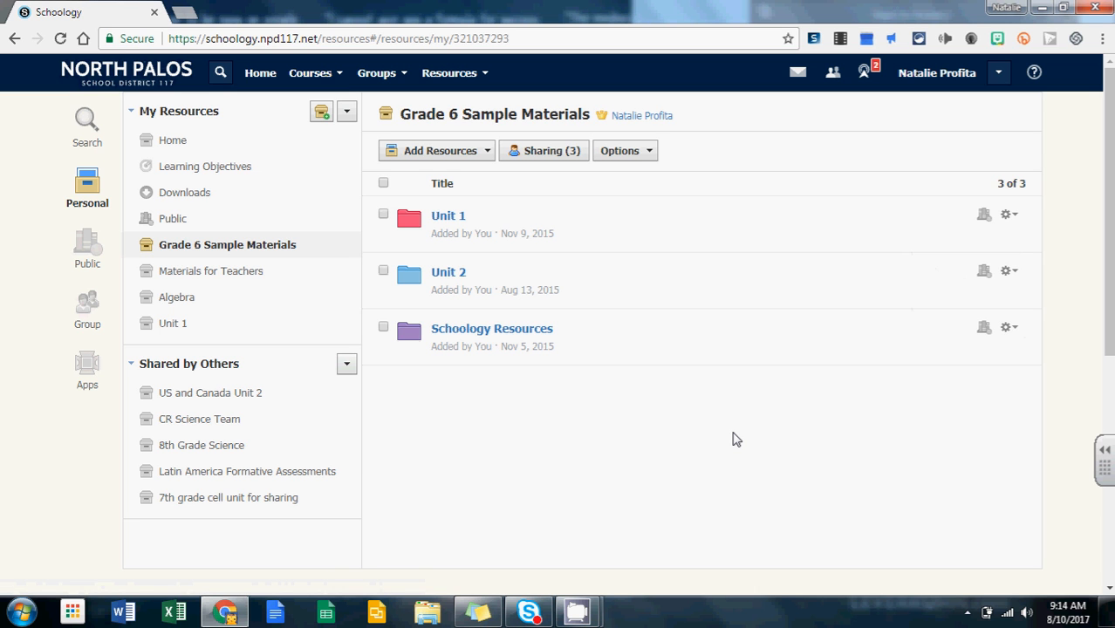